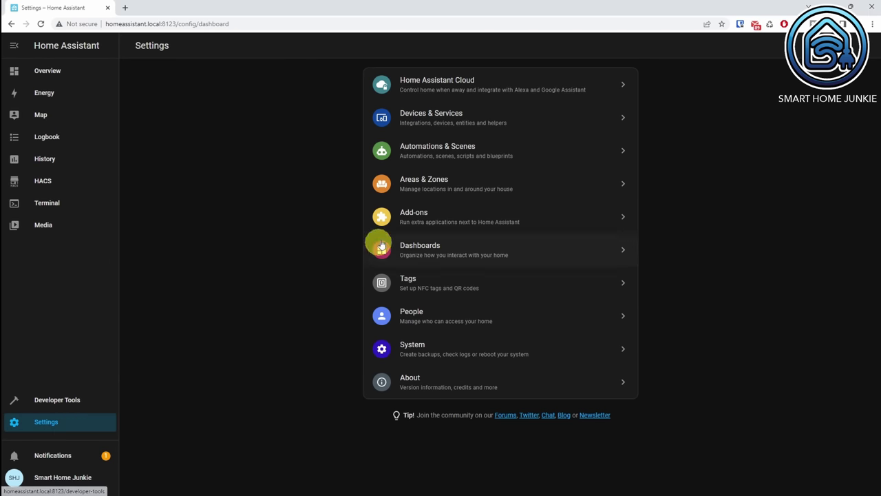
Step: Search the add-on store for 'studio code' and open the Studio Code Server add-on page
left_click(404, 217)
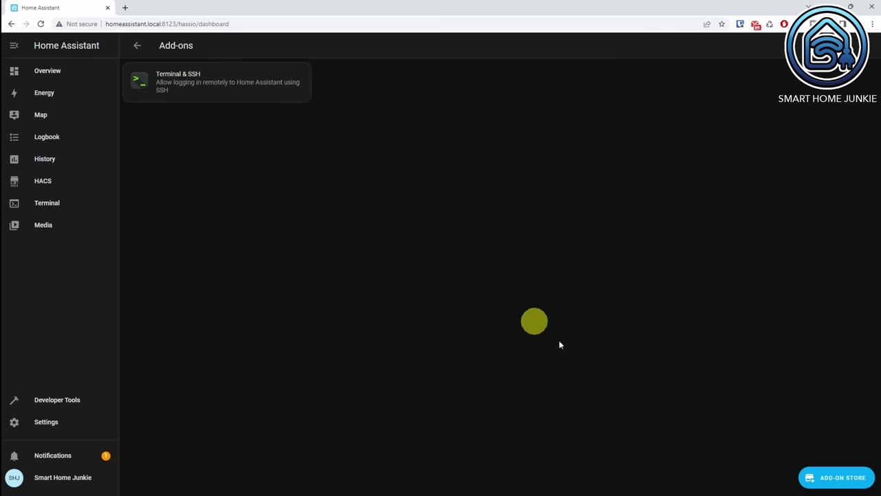
left_click(835, 477)
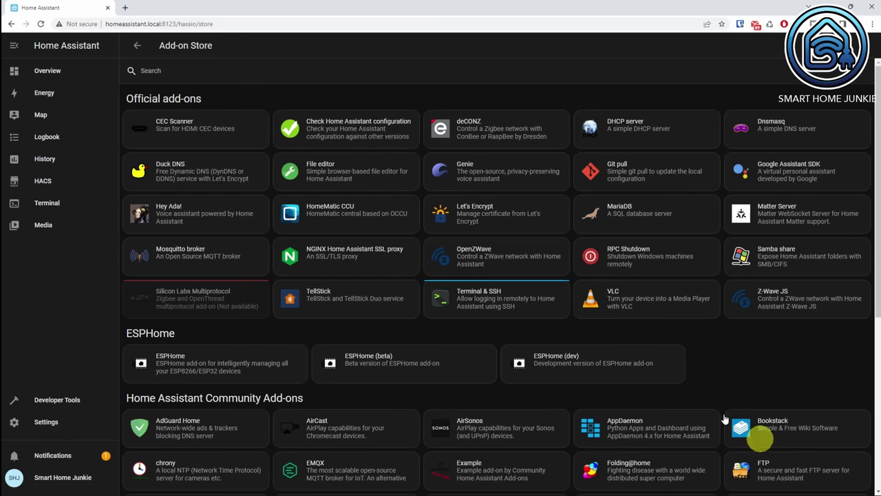
left_click(270, 69)
type("s")
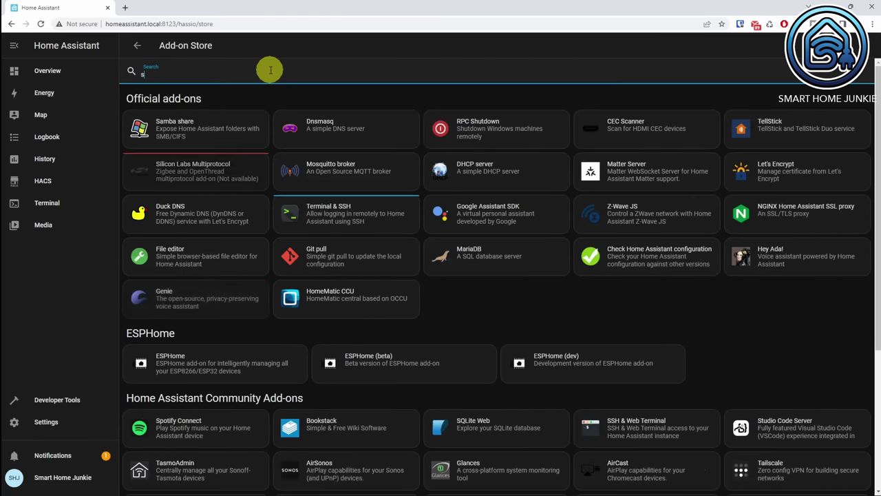
type("tudio code")
left_click(223, 157)
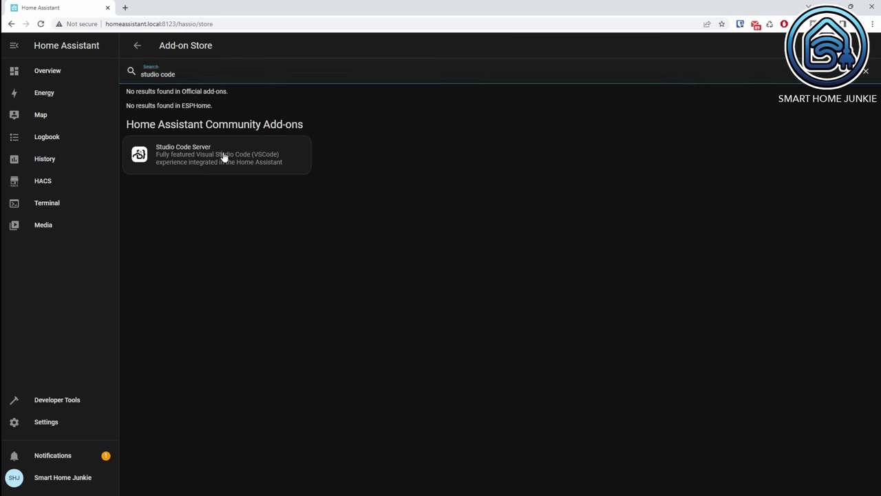
left_click(224, 157)
Step: Install and start Studio Code Server with Watchdog, Auto update and Show in sidebar enabled, then open it
left_click(285, 207)
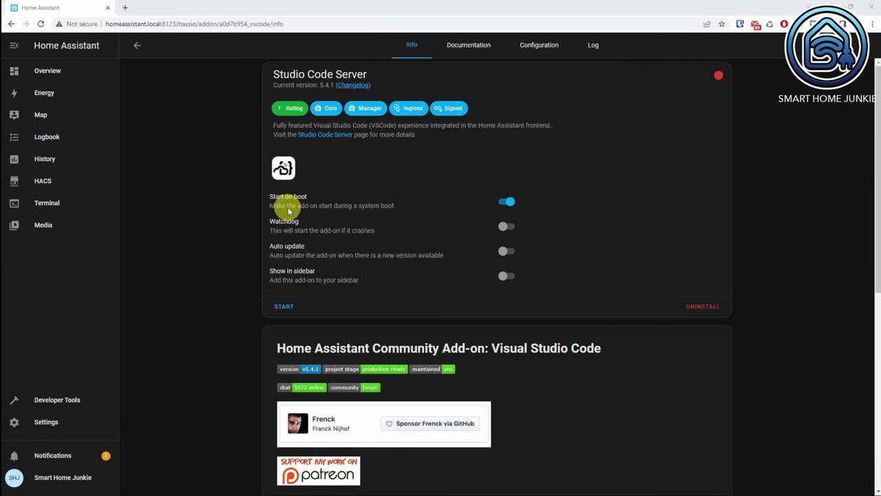
left_click(505, 226)
left_click(503, 253)
left_click(504, 276)
left_click(285, 306)
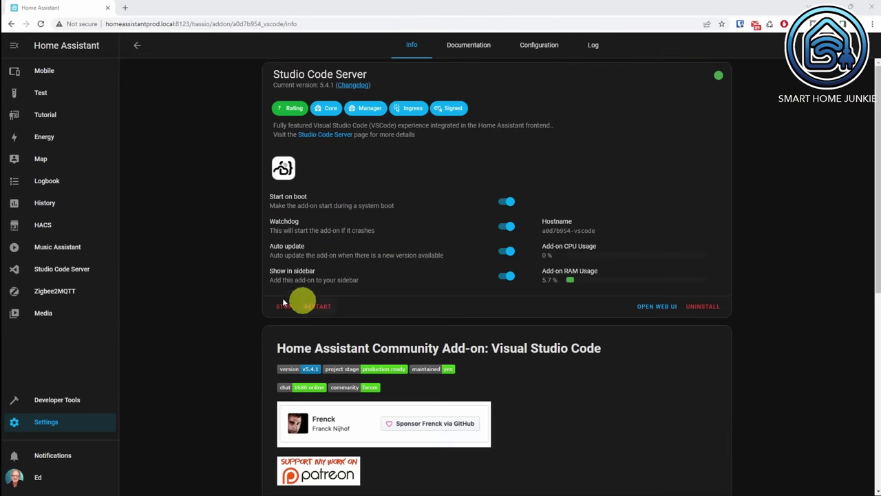
left_click(62, 269)
Step: Check the includes in configuration.yaml, then open templates.yaml with the Number Of Doors Open sensor
left_click(183, 230)
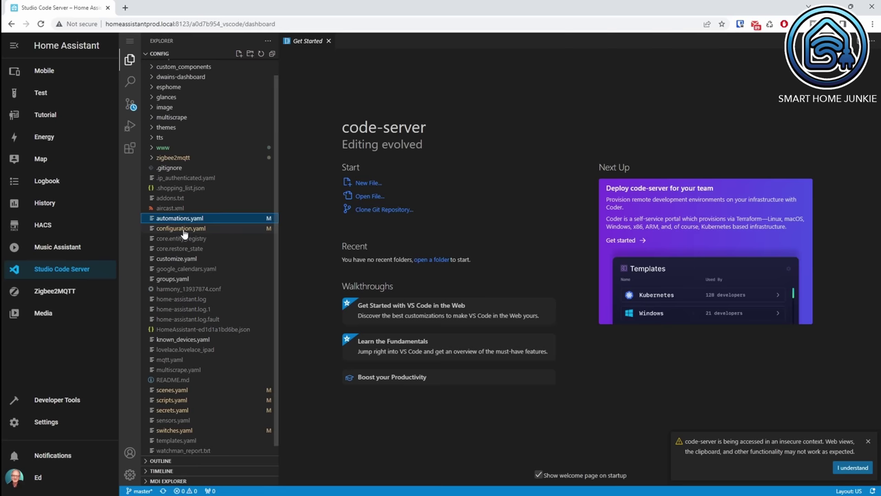
double_click(183, 234)
scroll(430, 234, "down", 3)
scroll(429, 236, "down", 3)
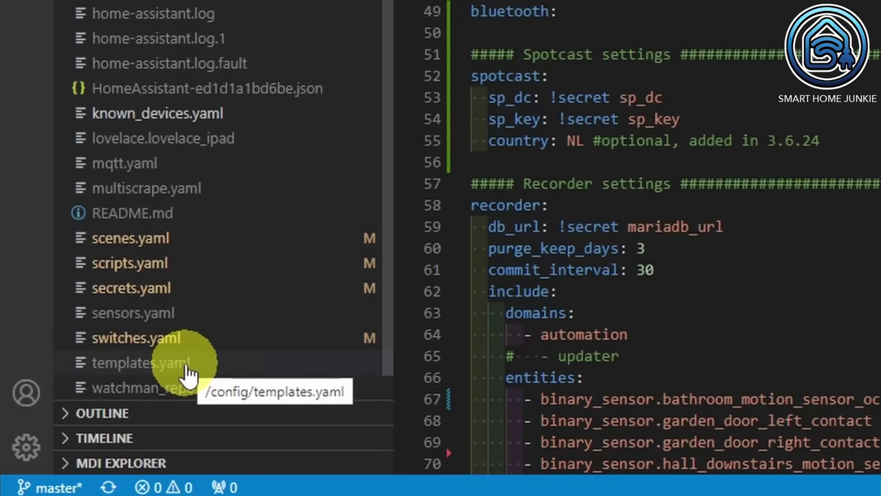
left_click(228, 372)
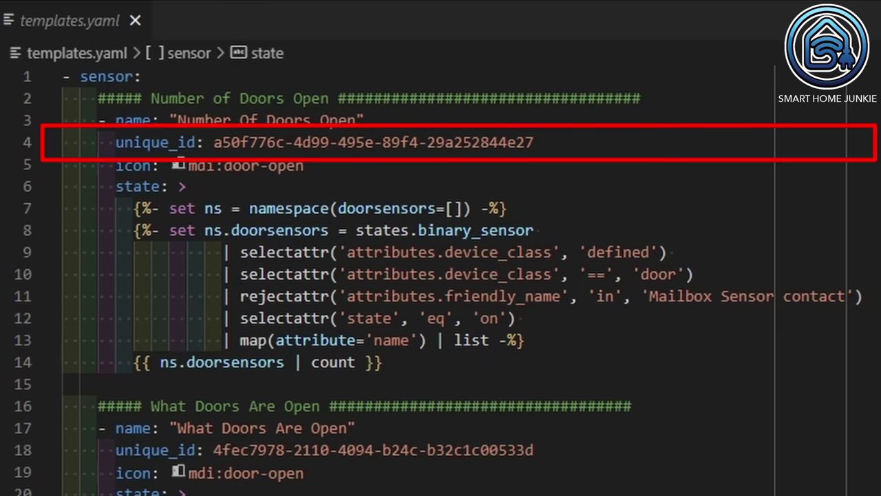
Step: Fill the unique_id on line 4 of templates.yaml with a generated UUID
left_click(155, 142)
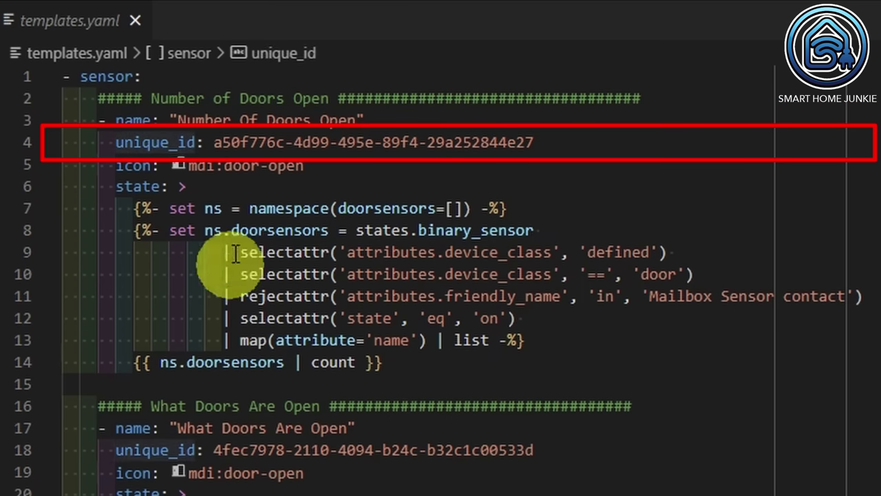
right_click(213, 144)
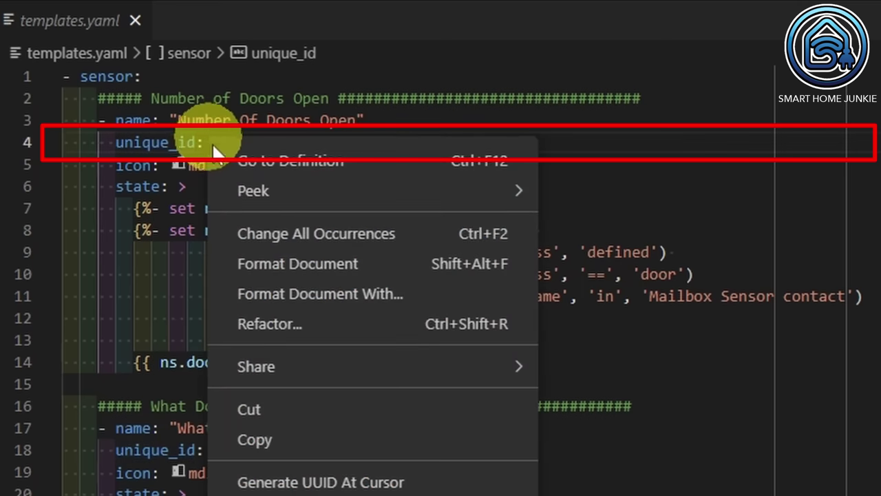
left_click(317, 483)
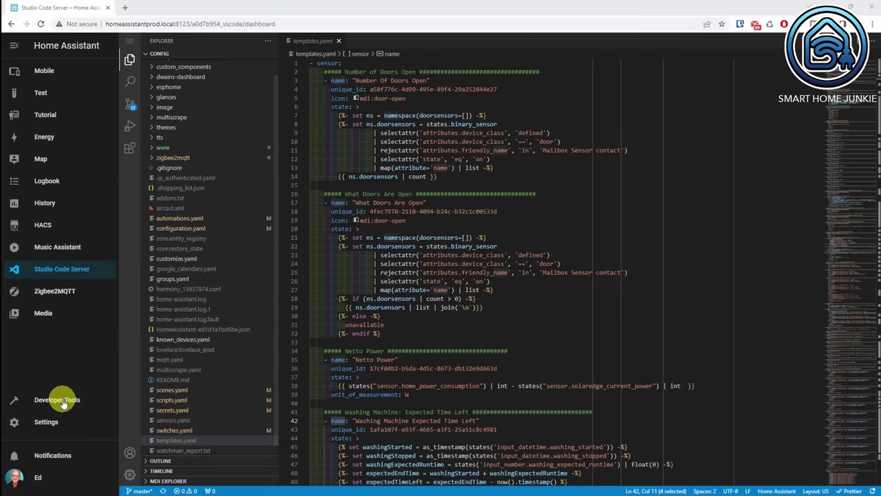
Step: In Developer Tools States, pick the Office door entity under Set State to see its state
left_click(61, 401)
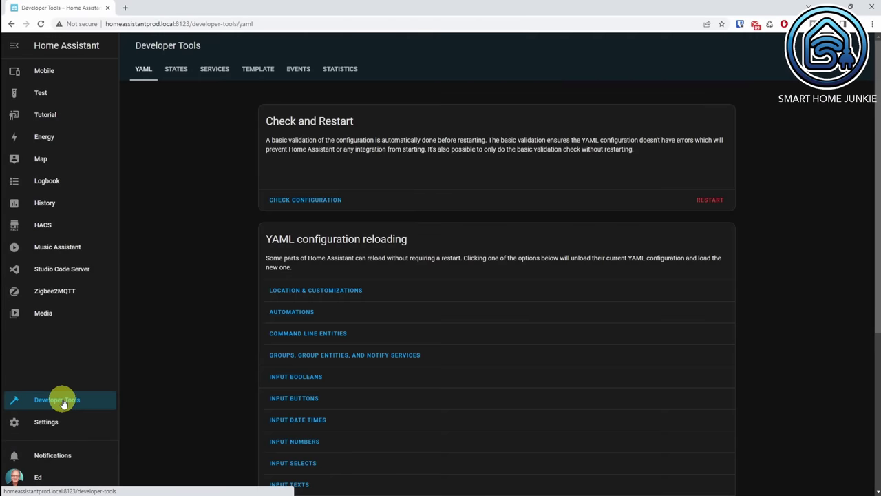
left_click(176, 70)
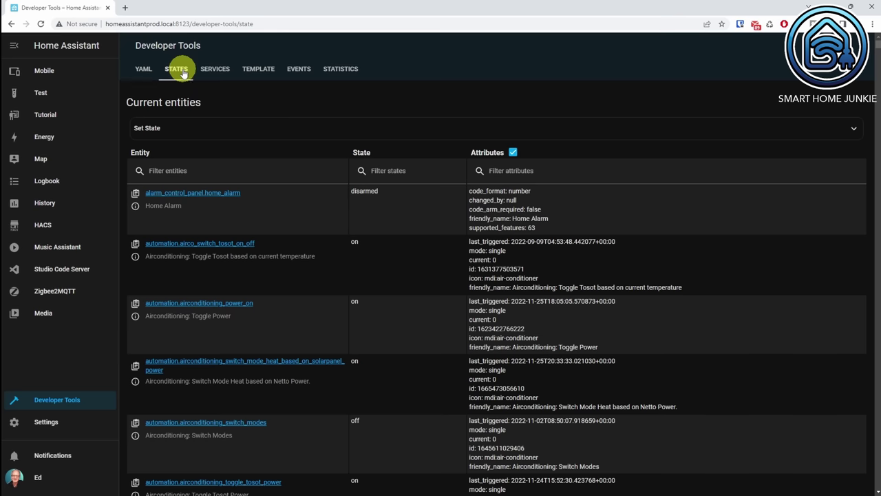
left_click(168, 129)
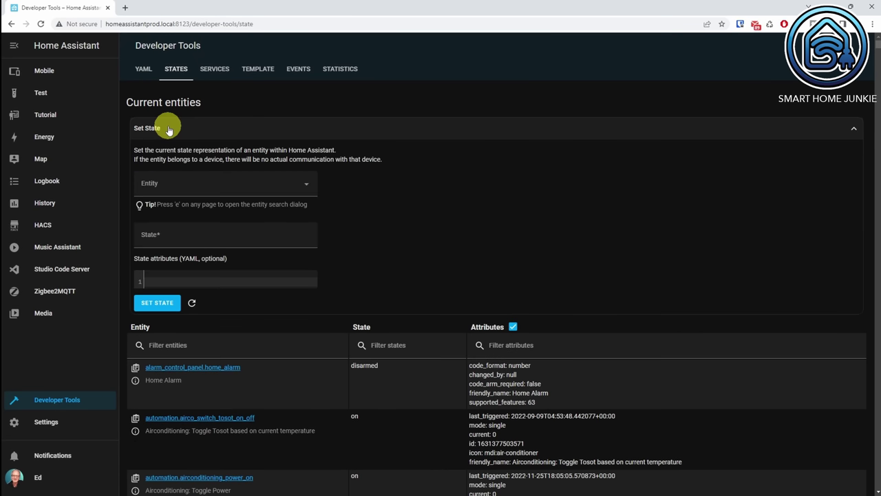
left_click(174, 183)
type("office door")
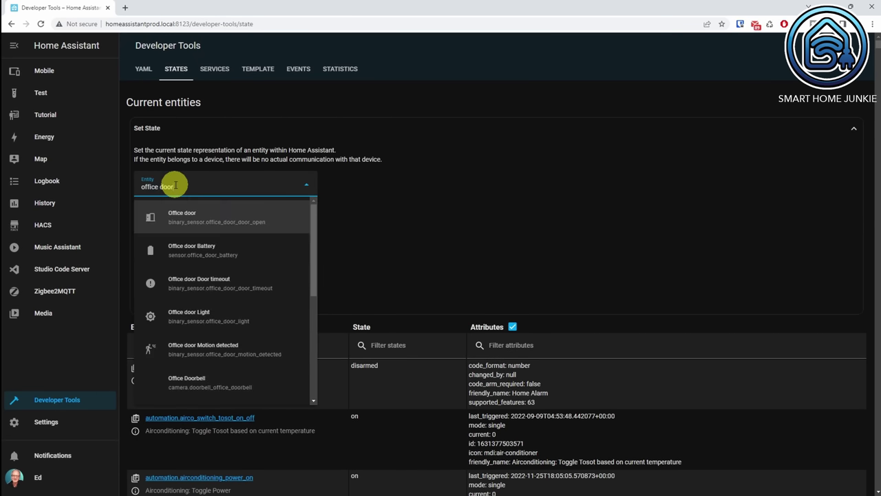
key("Return")
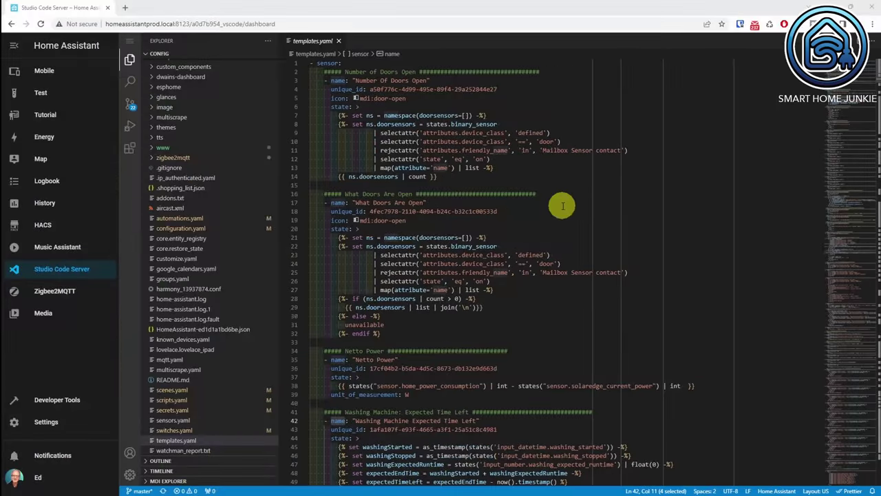
Step: Run 'Home Assistant: Reload Template Entities' from the Studio Code Server command palette
left_click(563, 204)
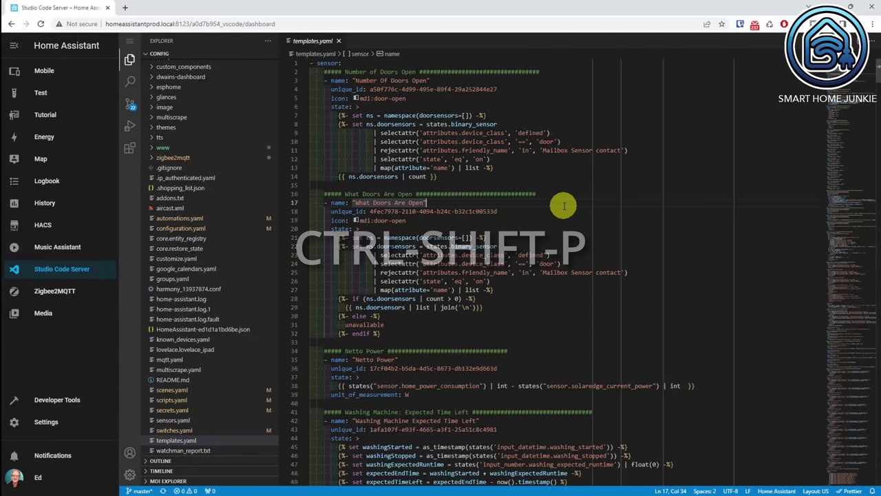
key("ctrl+shift+p")
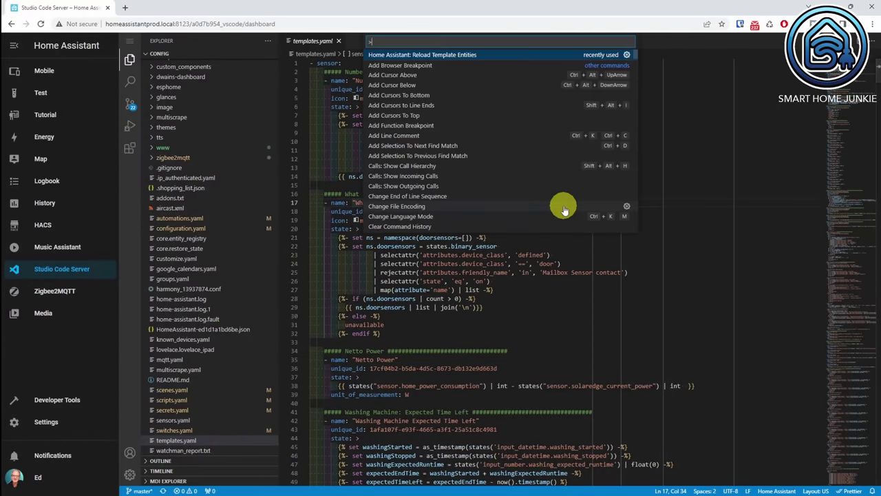
left_click(472, 55)
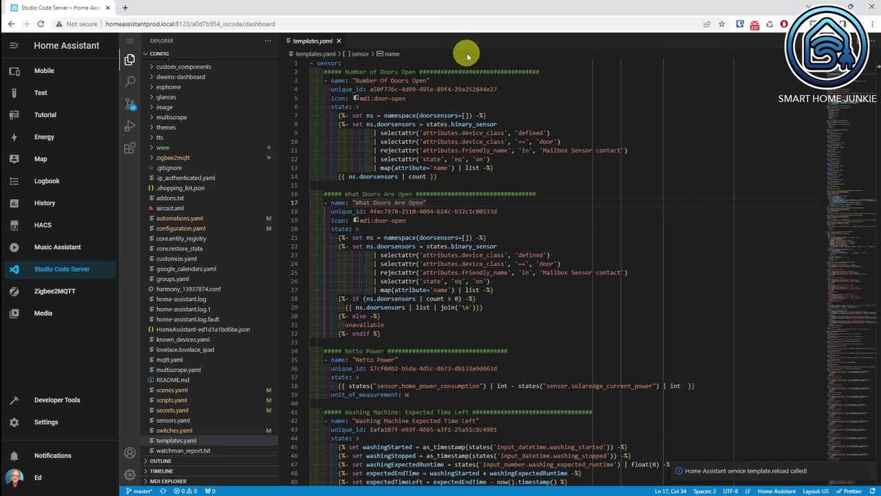
Step: Reload Template Entities from Developer Tools YAML, then return to the States page
left_click(55, 403)
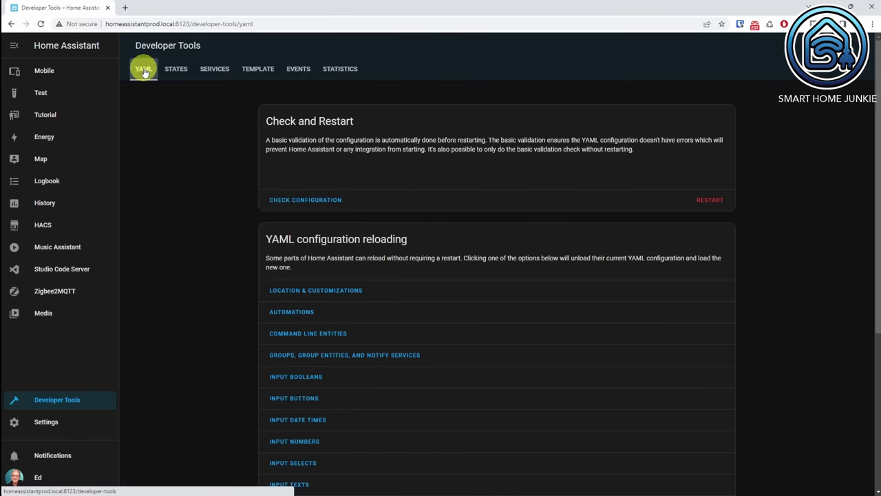
scroll(320, 296, "down", 4)
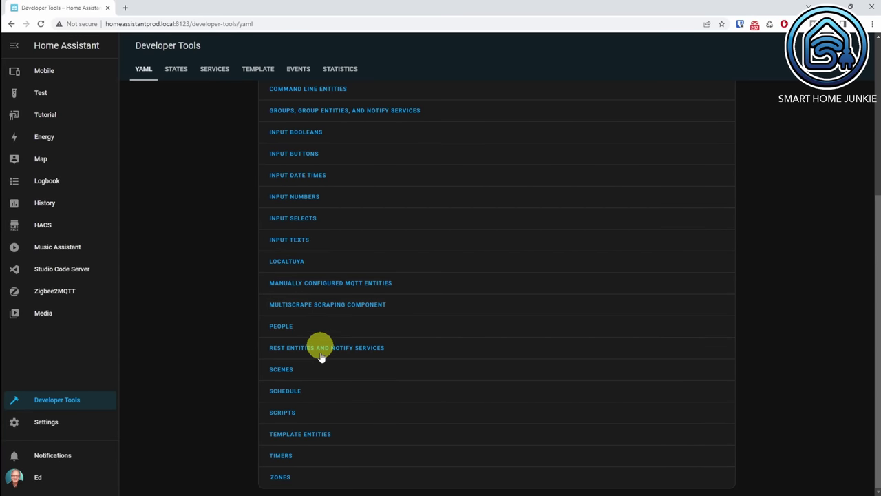
left_click(316, 434)
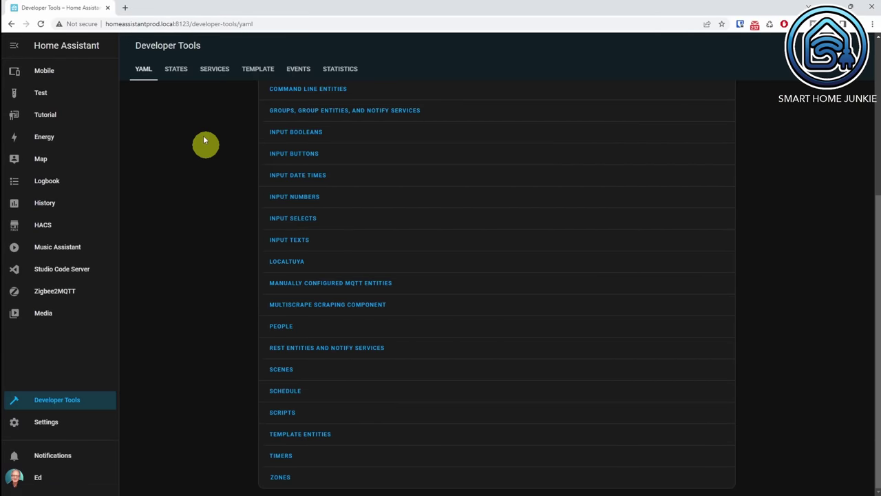
left_click(177, 69)
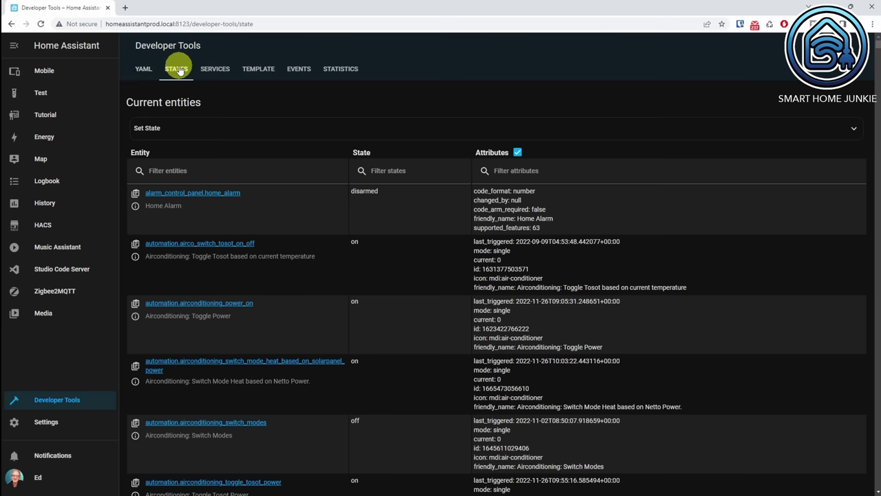
Step: Load Number Of Doors Open in Set State and refresh it, seeing its state go from 0 to 1
left_click(180, 128)
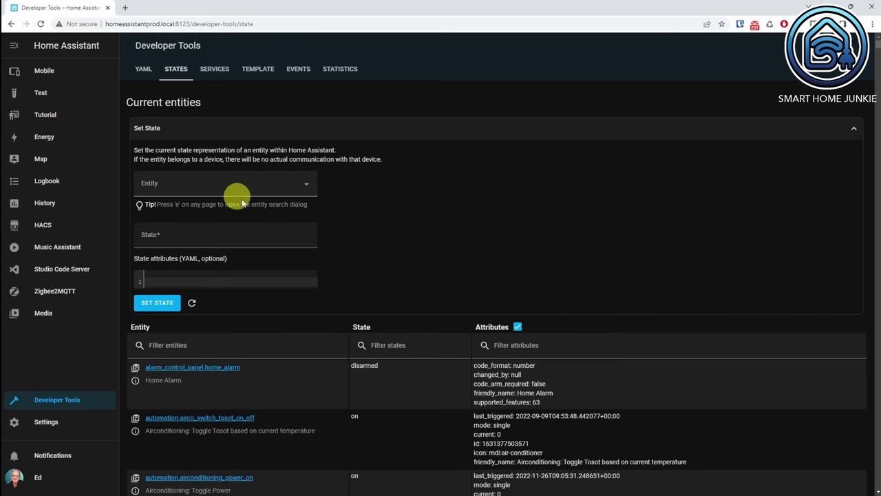
left_click(240, 189)
type("N")
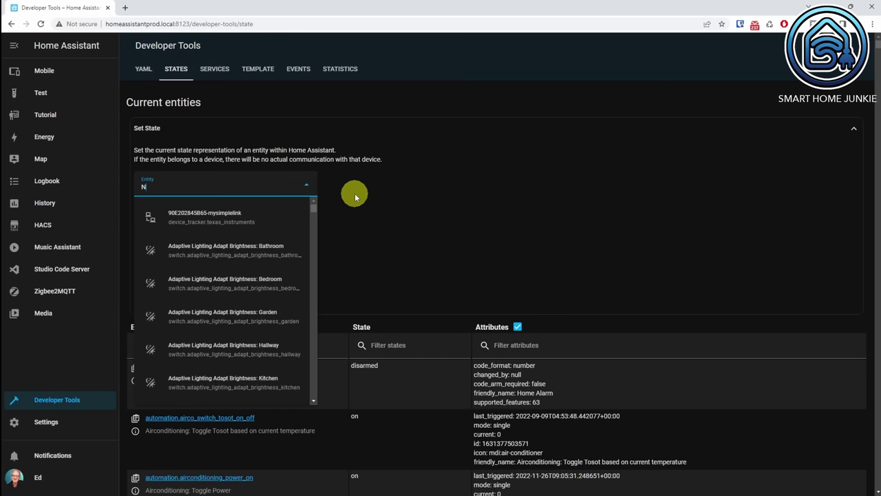
type("umber of")
left_click(211, 215)
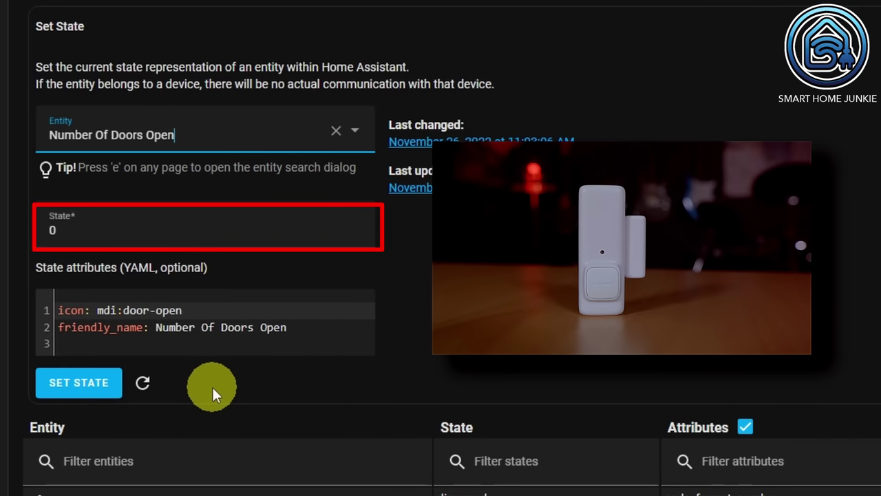
left_click(143, 384)
left_click(143, 384)
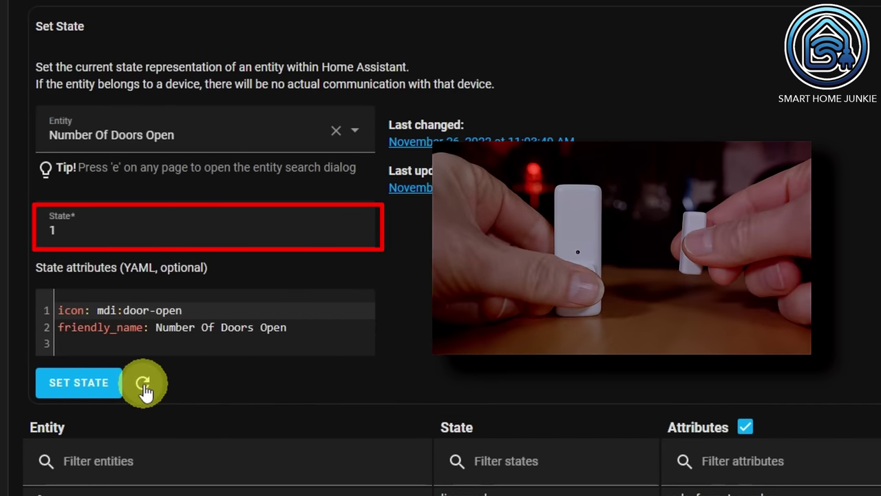